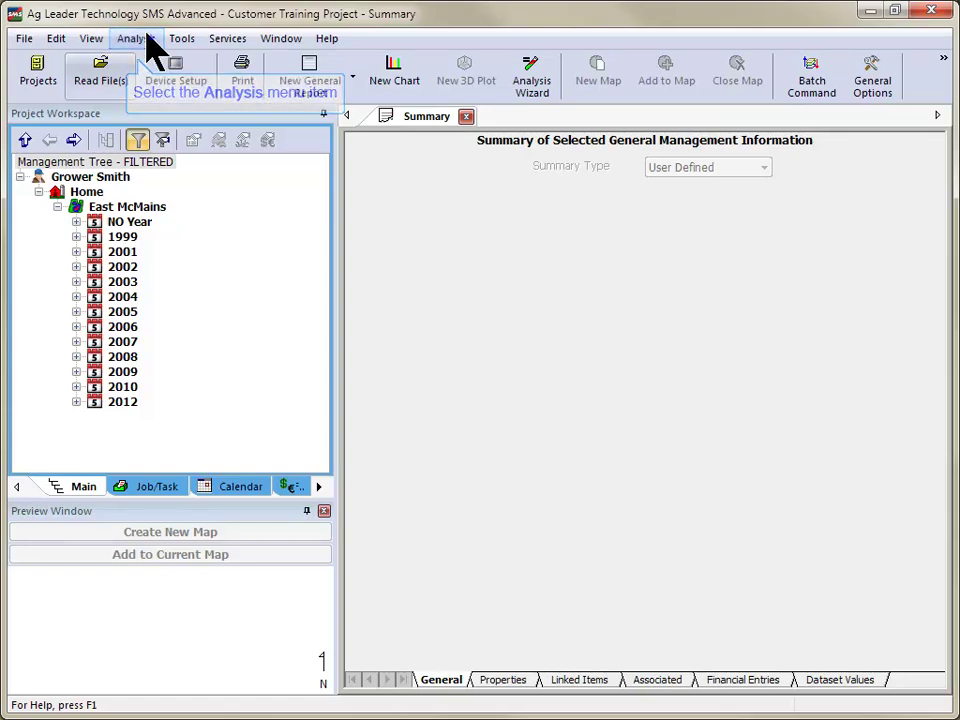
- Open the Analysis Wizard and list the saved Multi-Year Averages Analysis functions
left_click(140, 38)
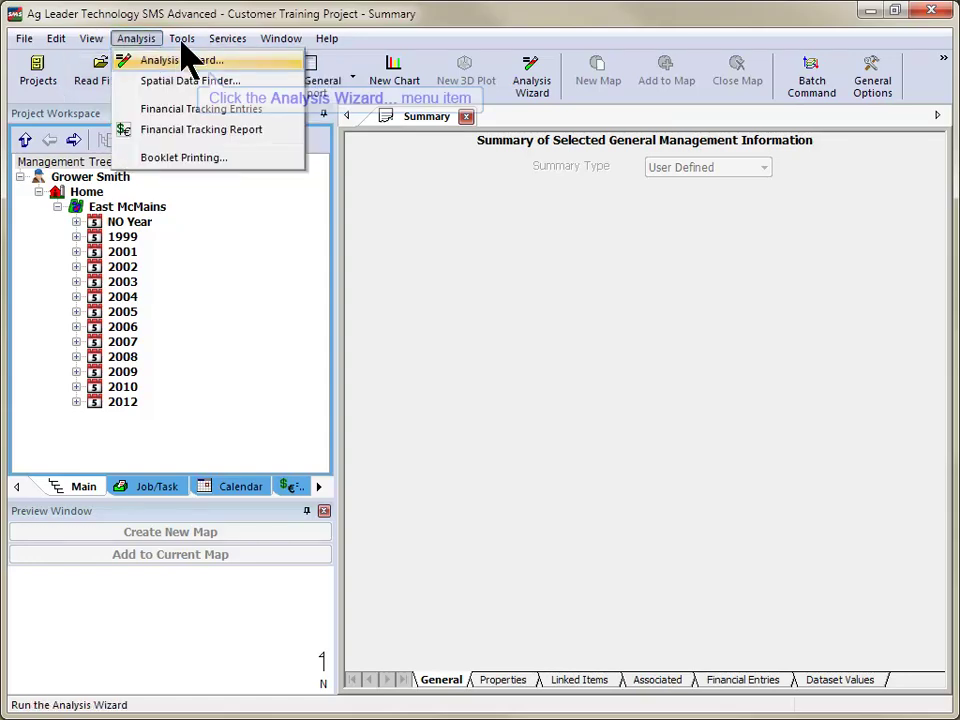
left_click(229, 58)
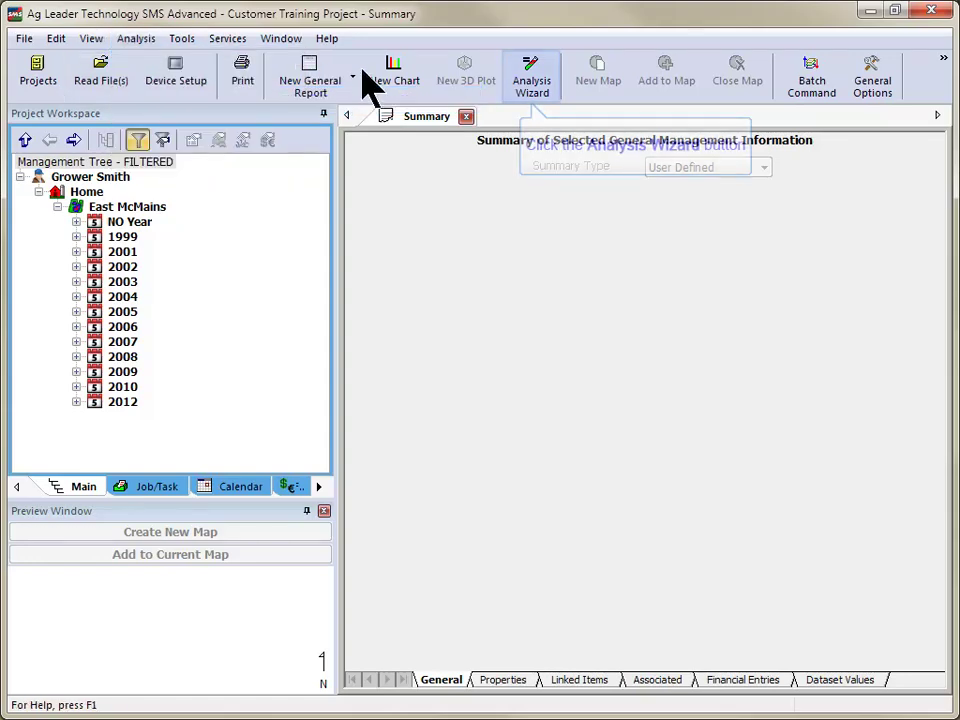
left_click(543, 82)
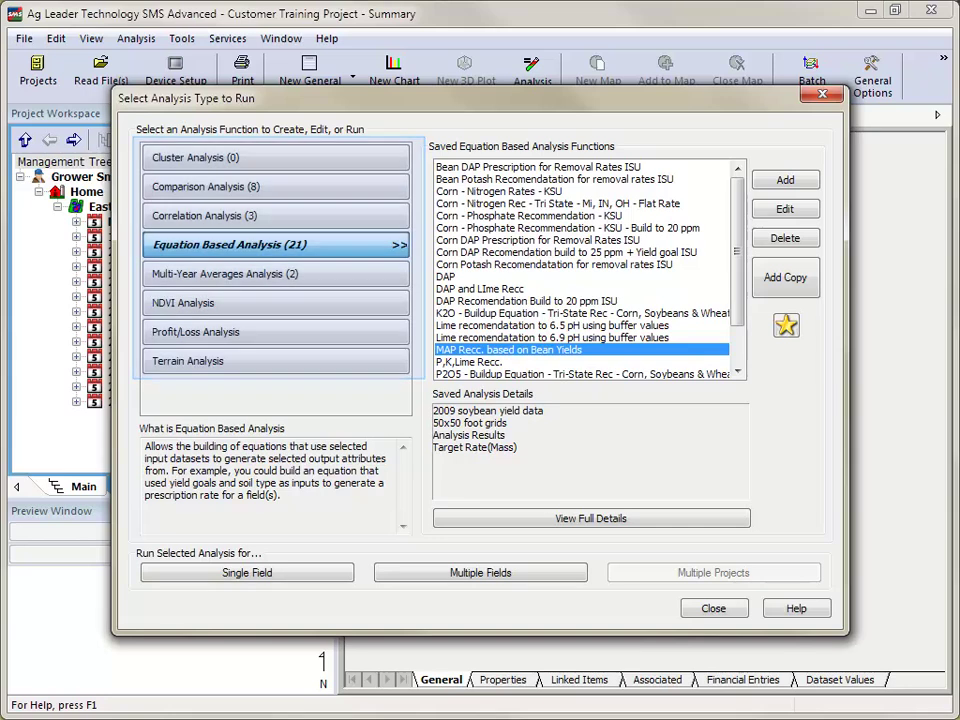
left_click(365, 287)
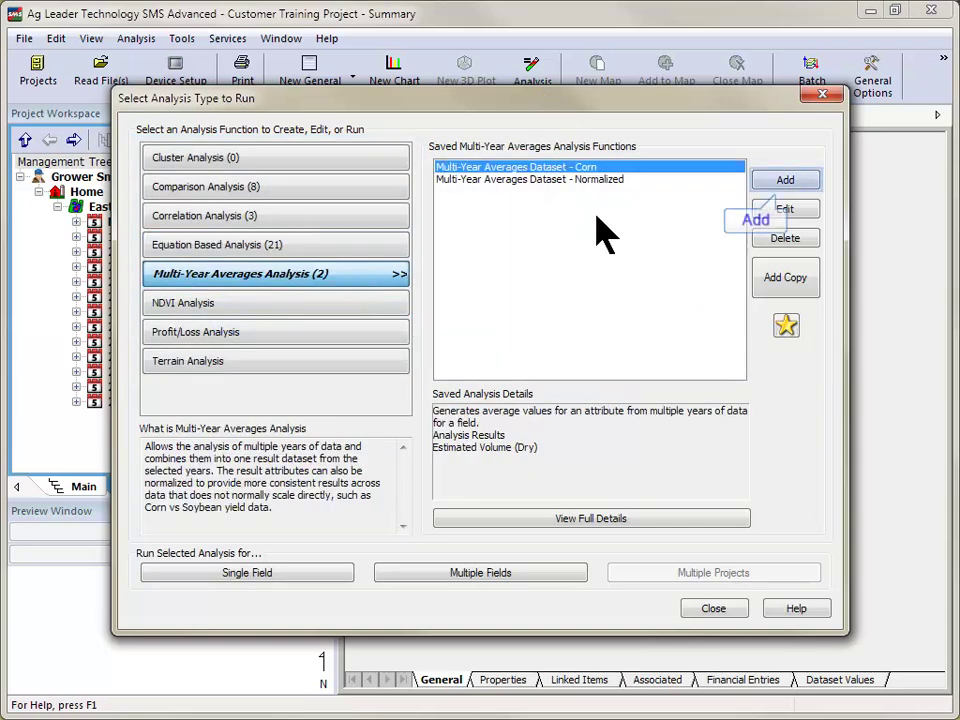
- Add a new analysis named 'All Years Grain Harvest', described as 'Normalized on 0-100% Scale'
left_click(790, 180)
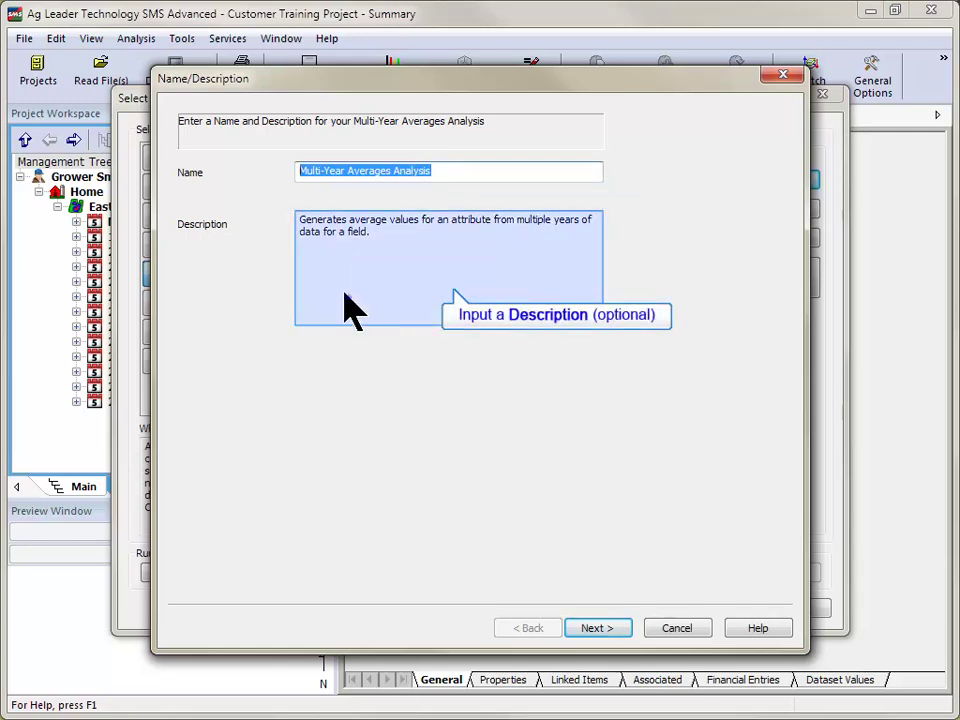
type("All Years Grain Harvest")
key("Tab")
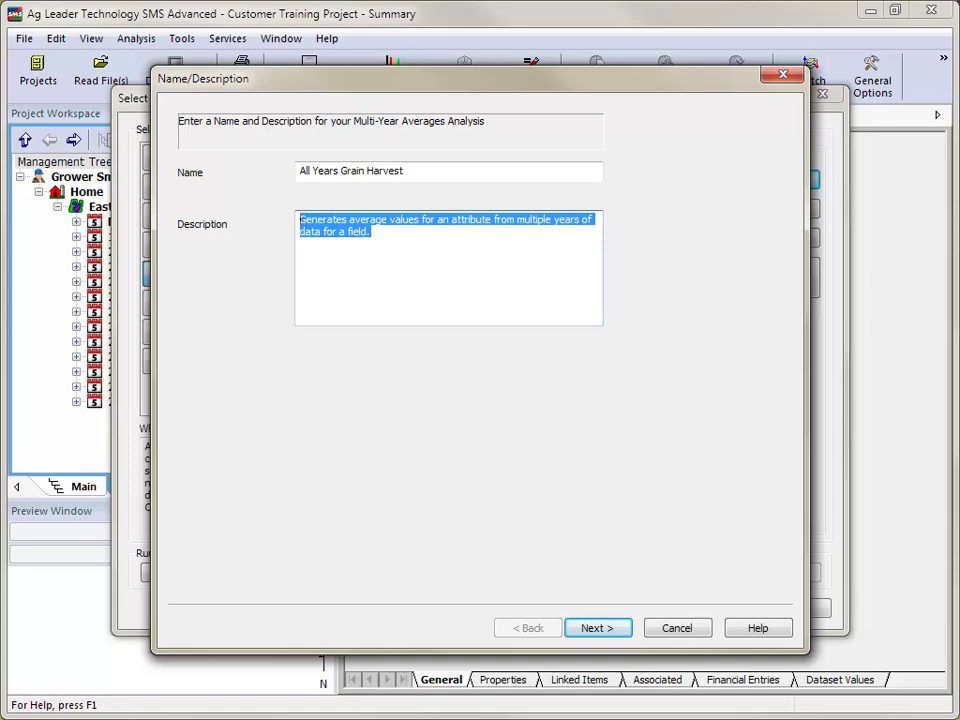
type("Normalized on 0-100% Scale")
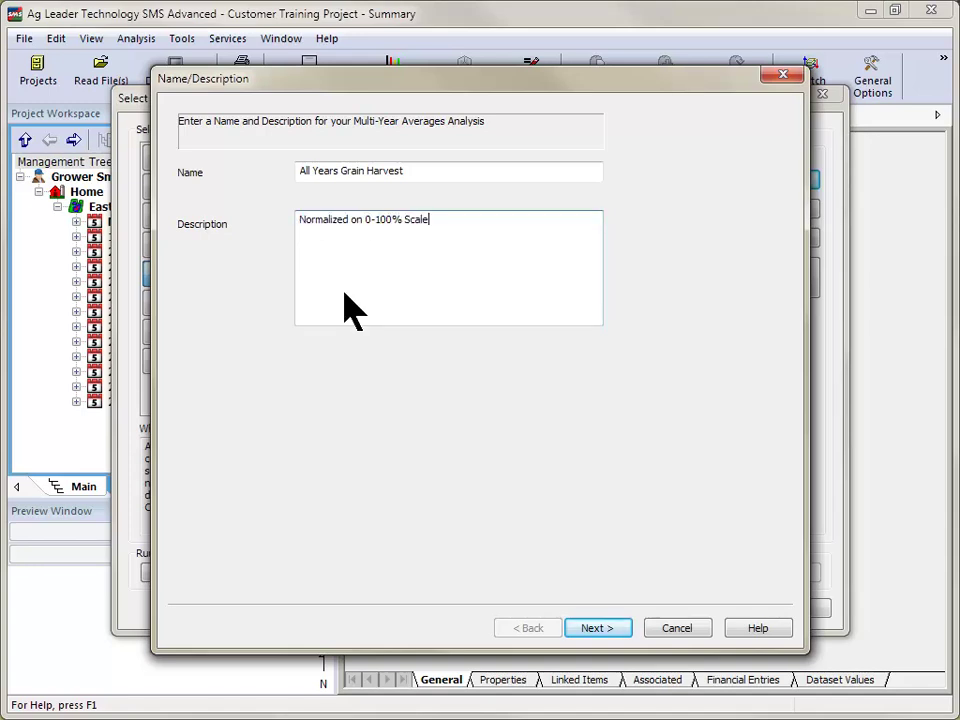
- Filter the data to the East McMains grower and the Grain Harvest operation
left_click(615, 630)
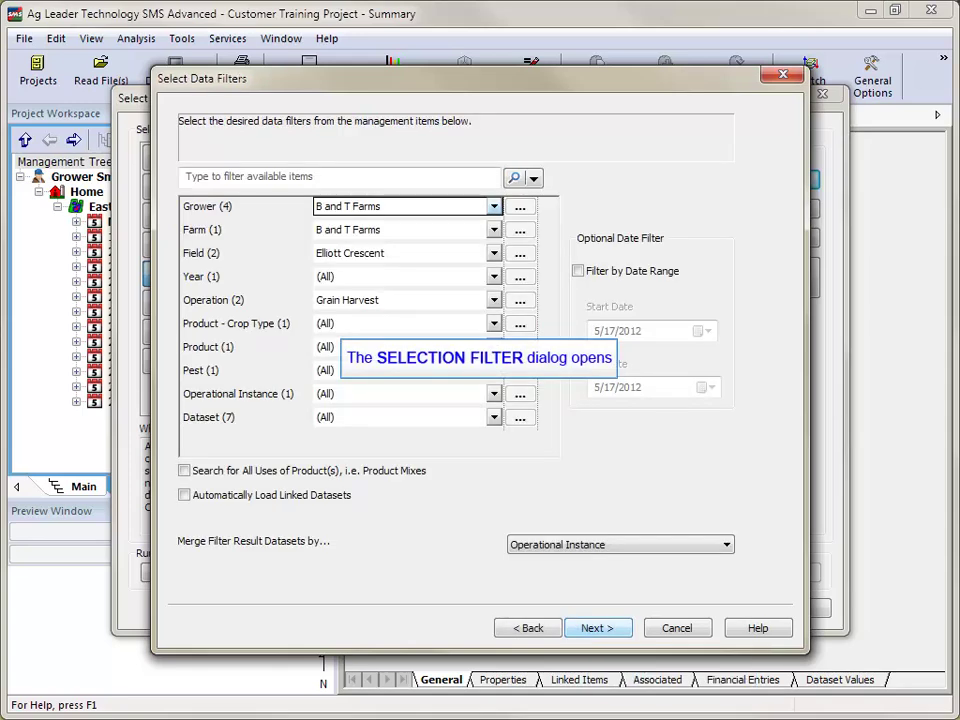
key("alt+Down")
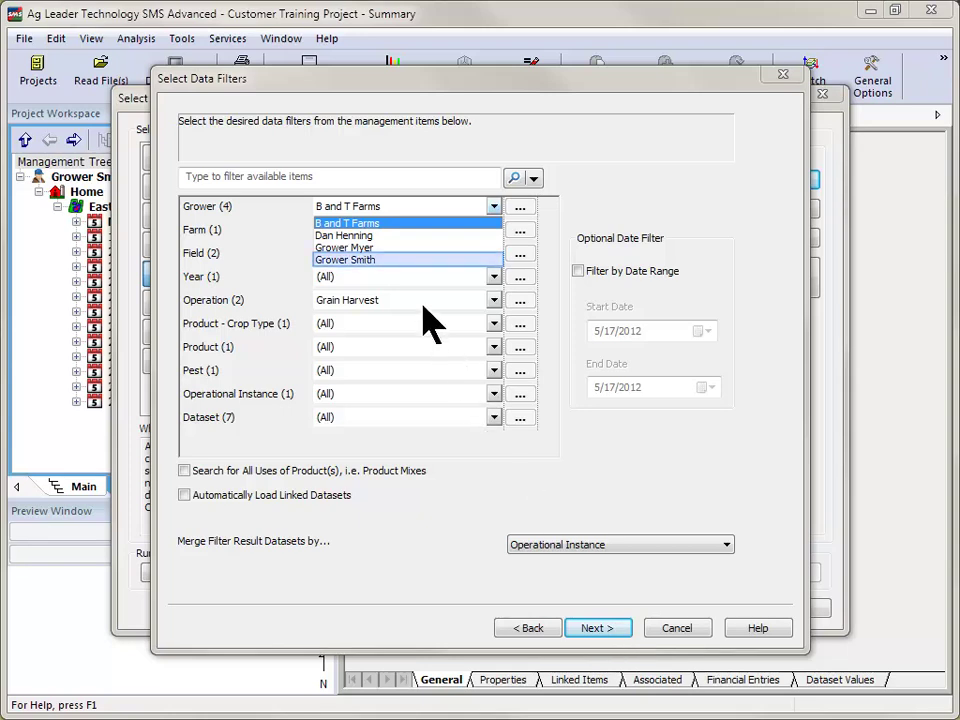
left_click(393, 259)
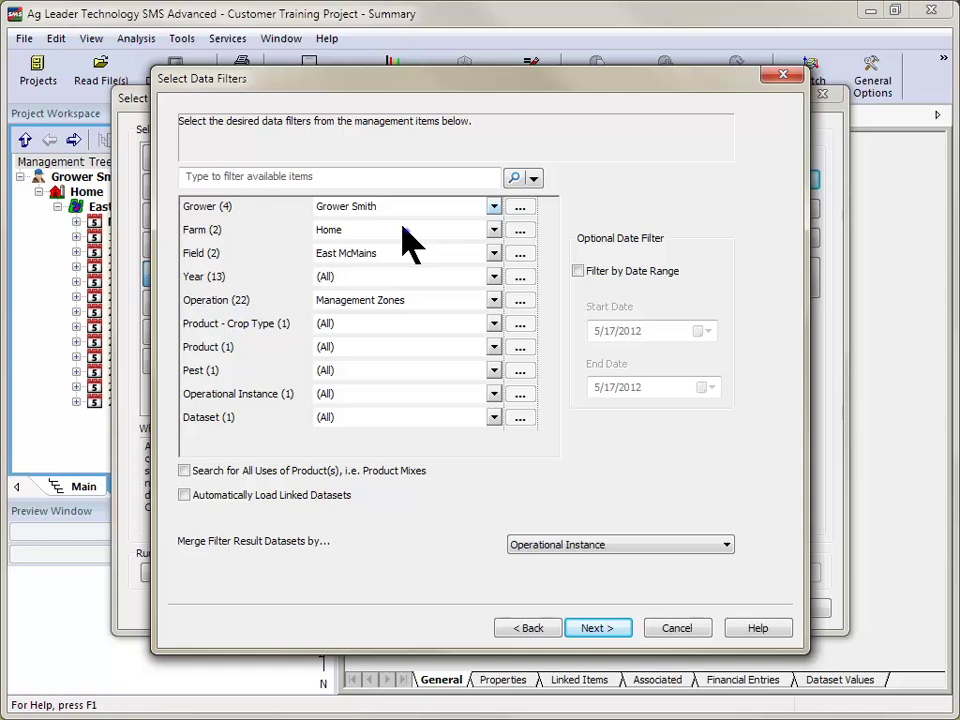
left_click(405, 233)
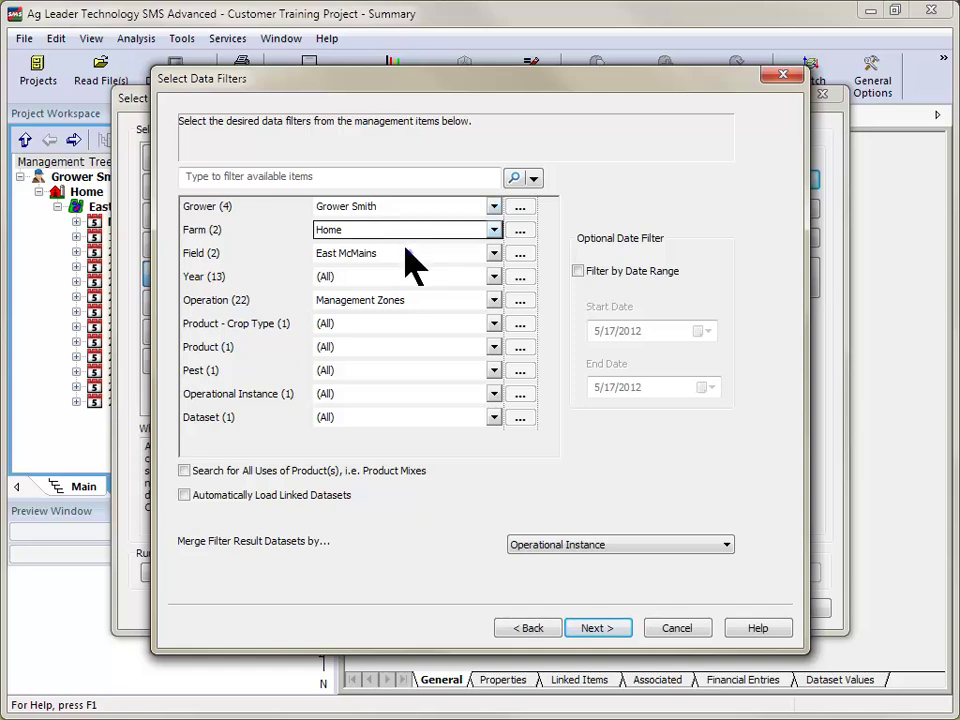
left_click(405, 300)
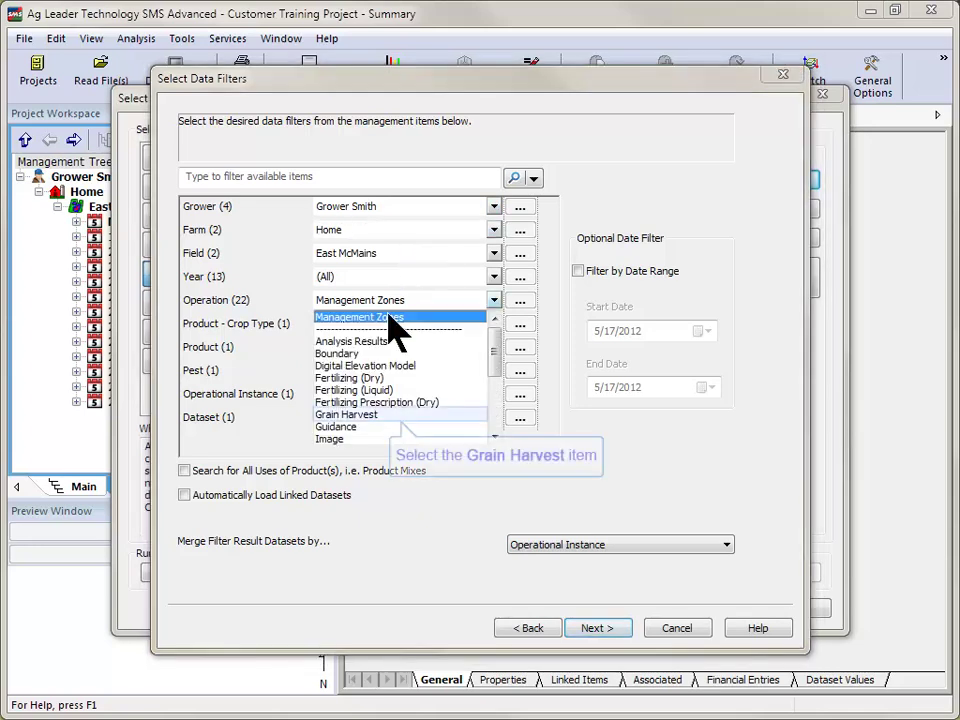
left_click(370, 413)
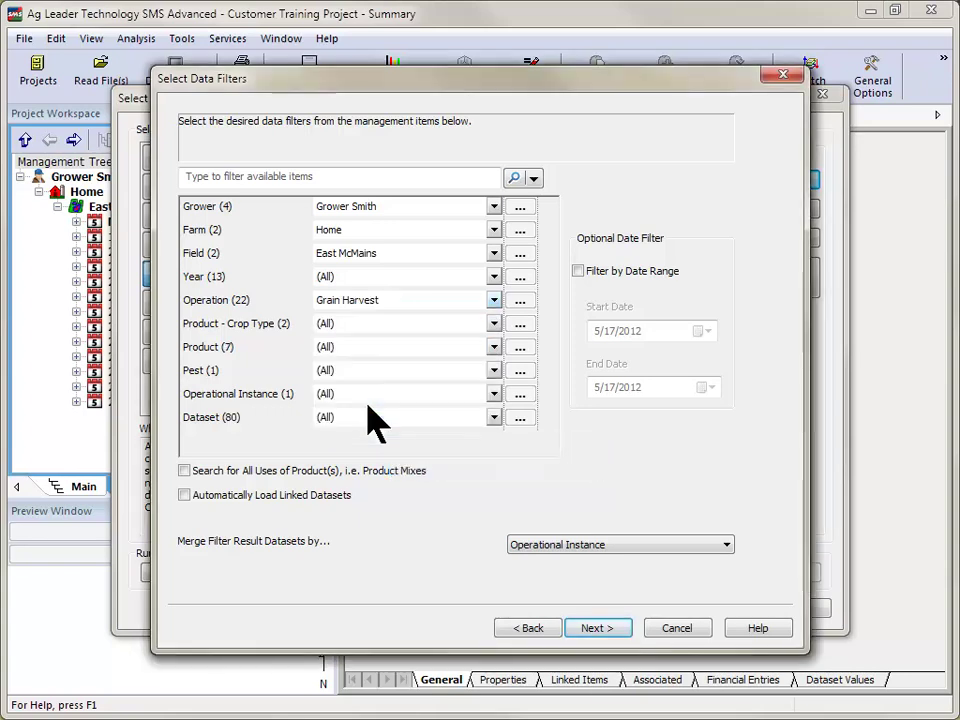
left_click(615, 628)
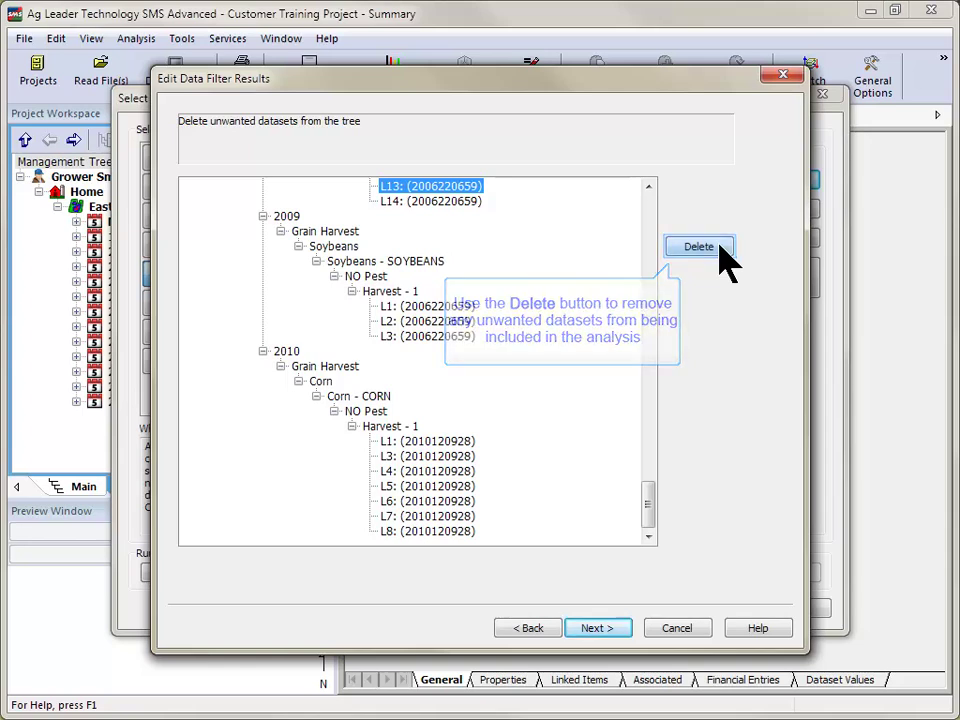
- Keep every matched yearly harvest dataset and proceed to Aggregate Options
left_click(617, 630)
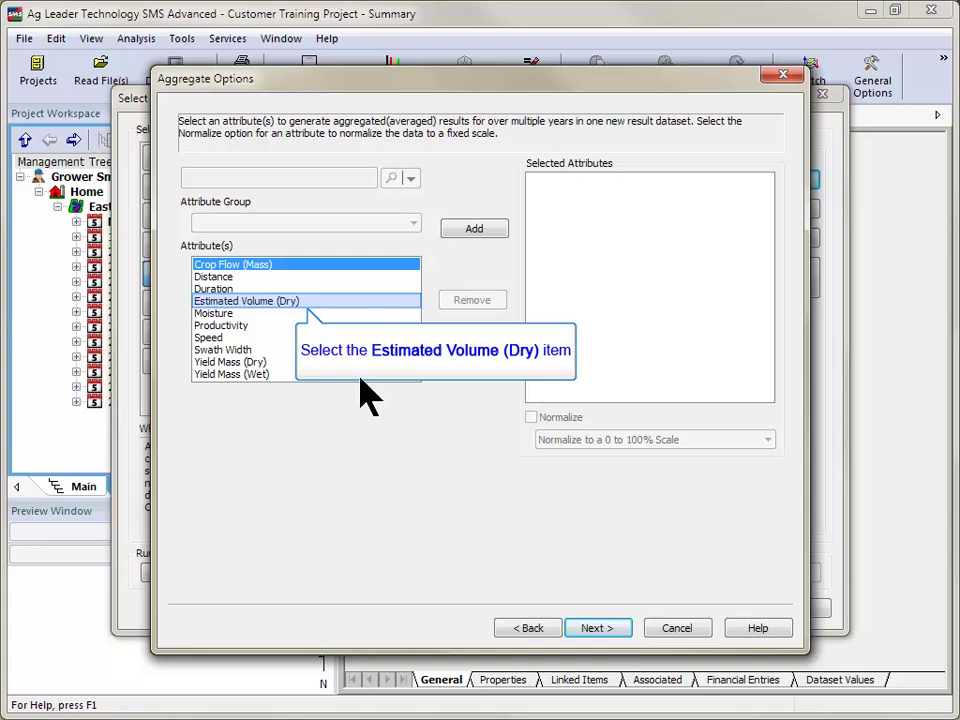
- Add Estimated Volume (Dry) as the averaged attribute, normalized to a 0 to 100% scale
left_click(285, 304)
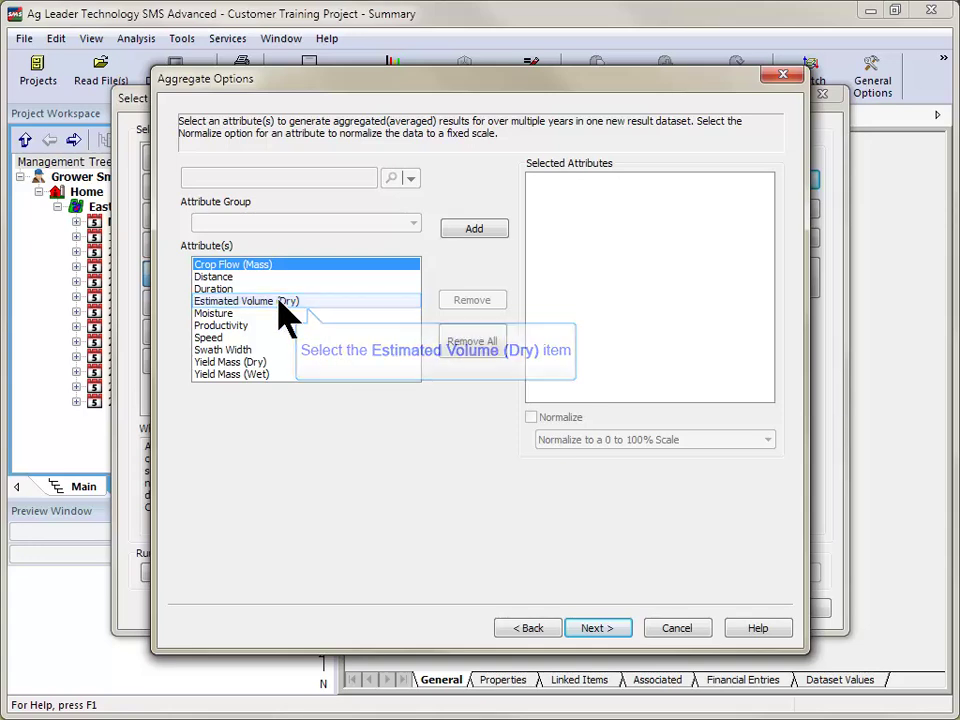
left_click(474, 229)
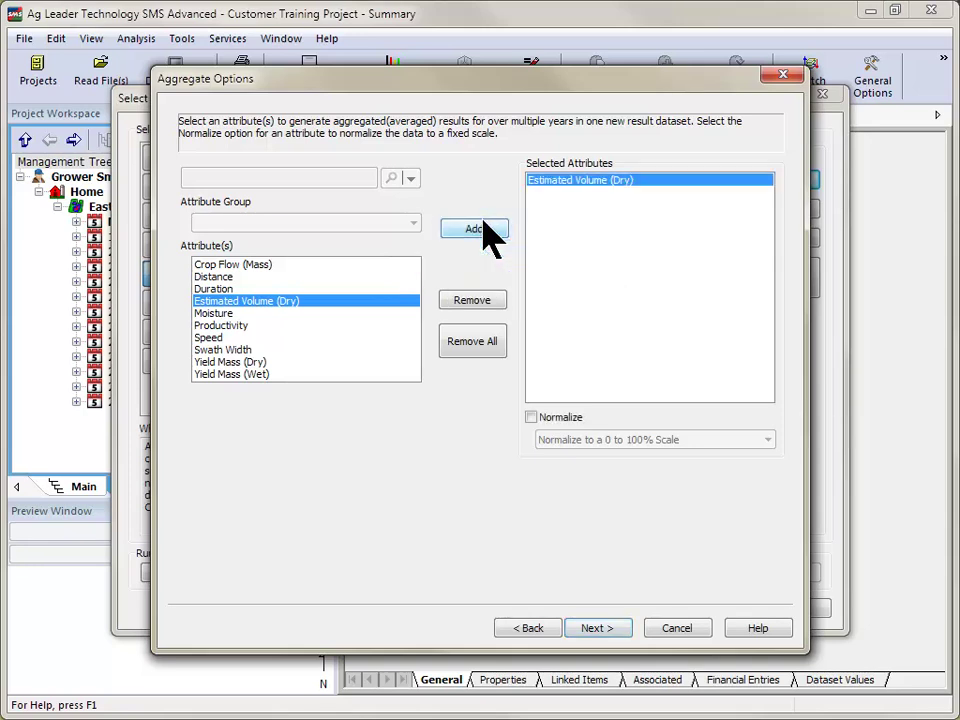
left_click(540, 412)
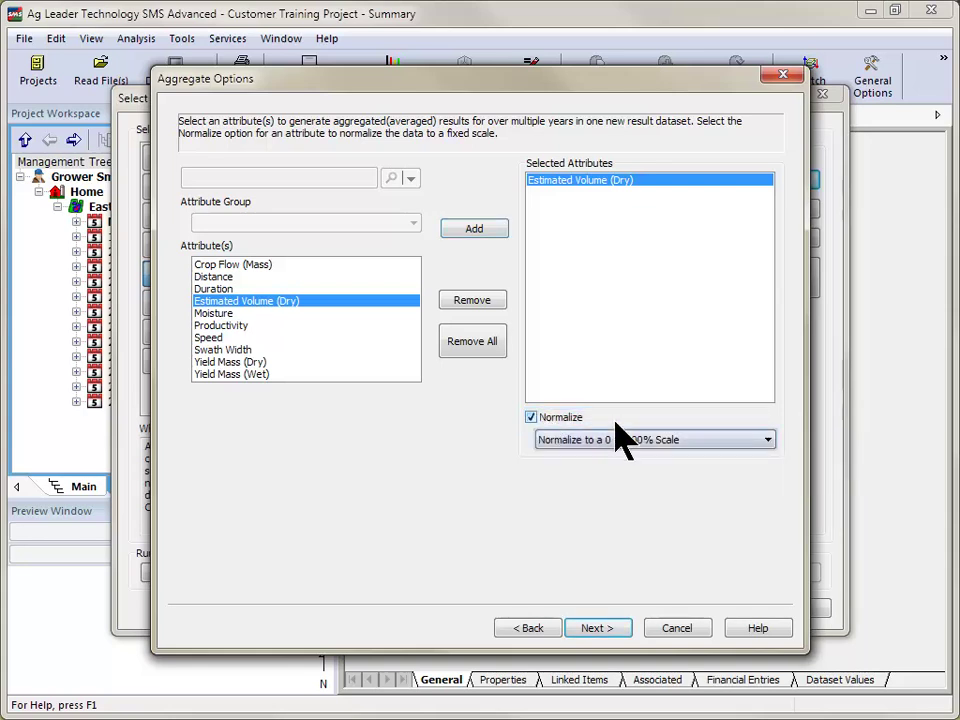
left_click(718, 440)
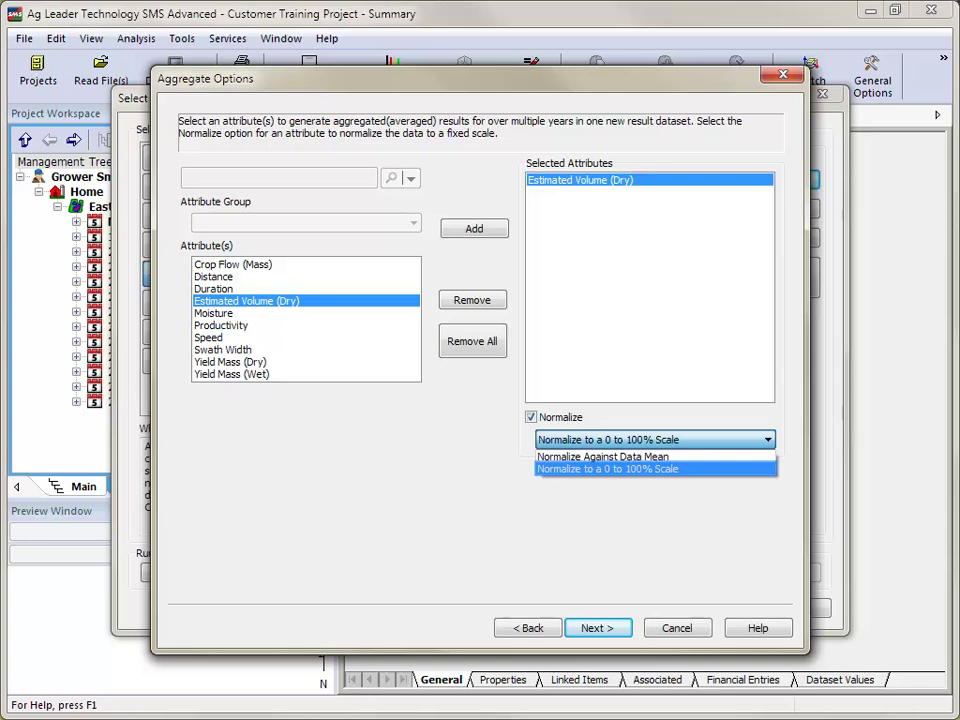
left_click(733, 476)
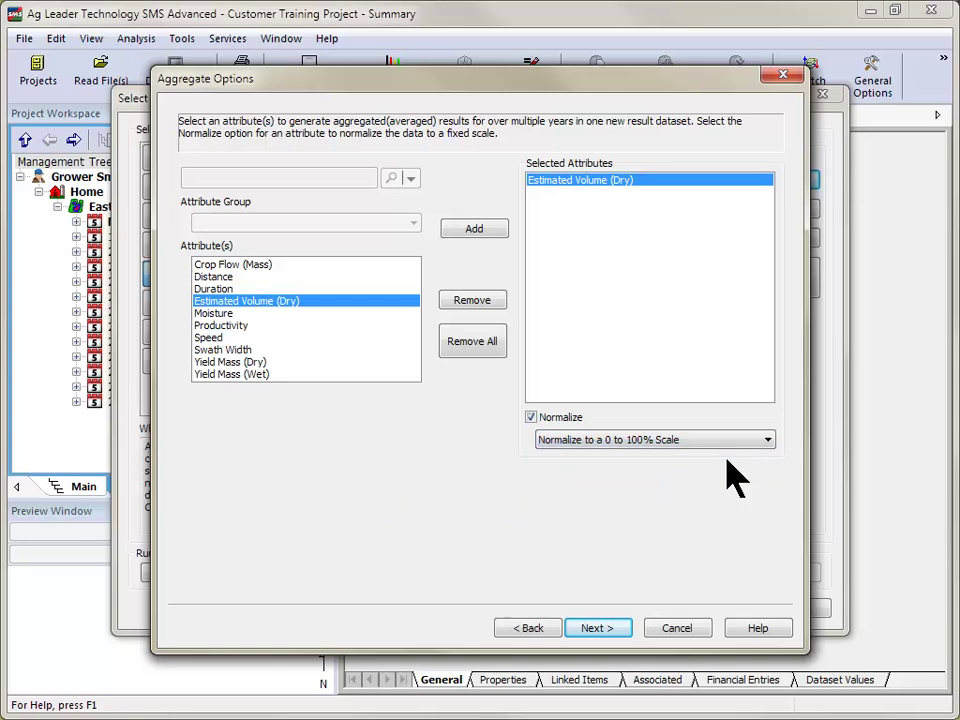
- Accept the default 50 ft grid with inverse distance weighting and save the analysis
left_click(596, 628)
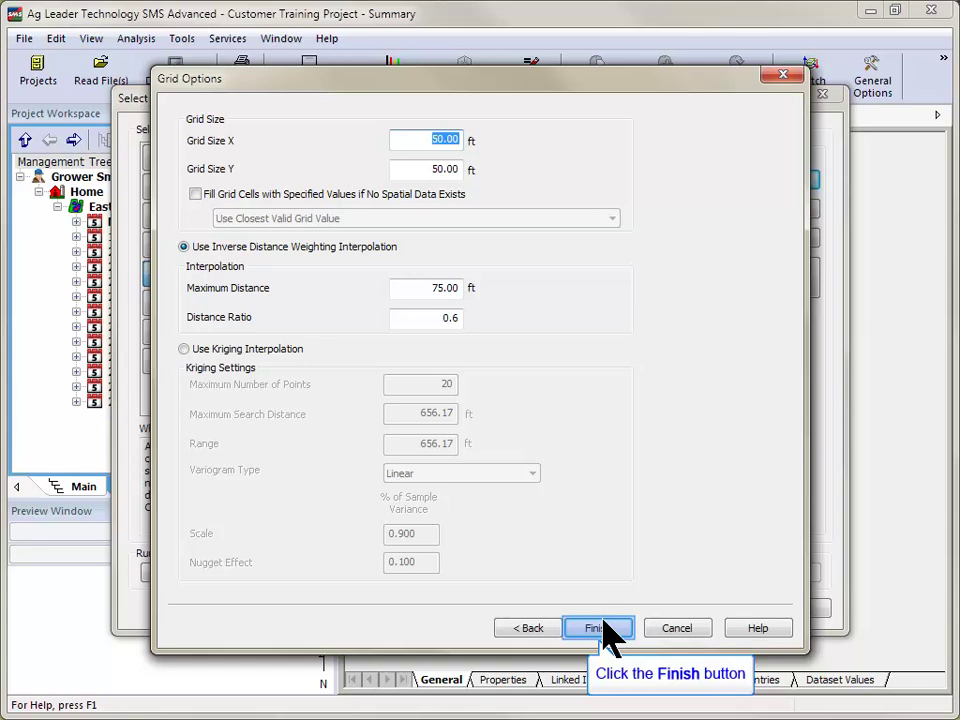
left_click(604, 626)
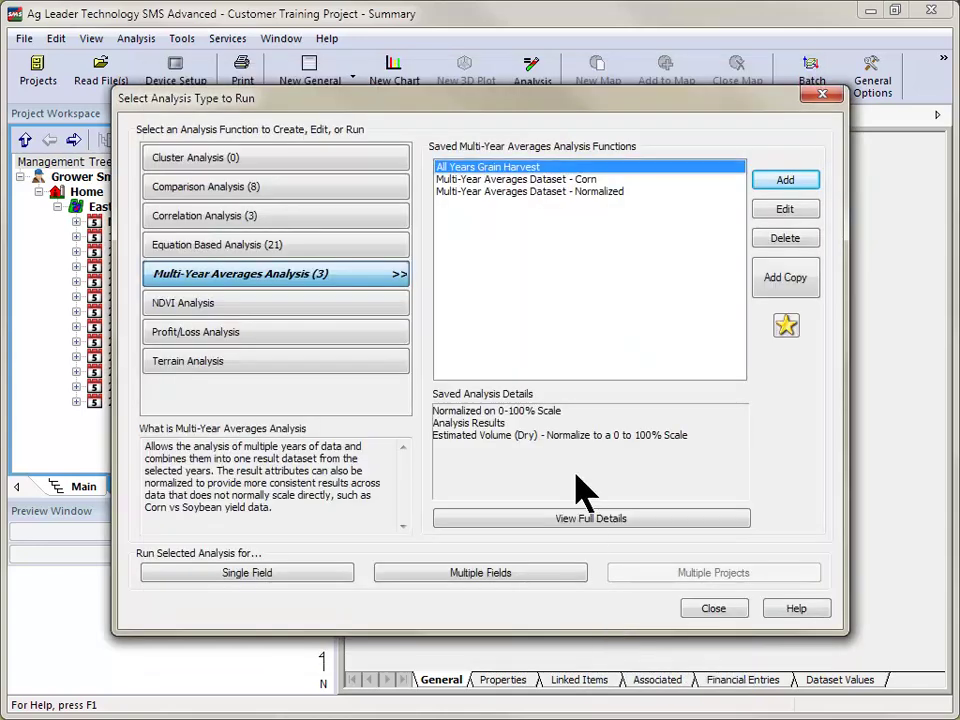
- Run All Years Grain Harvest on a single field, reviewing the East McMains Grain Harvest filters
left_click(304, 564)
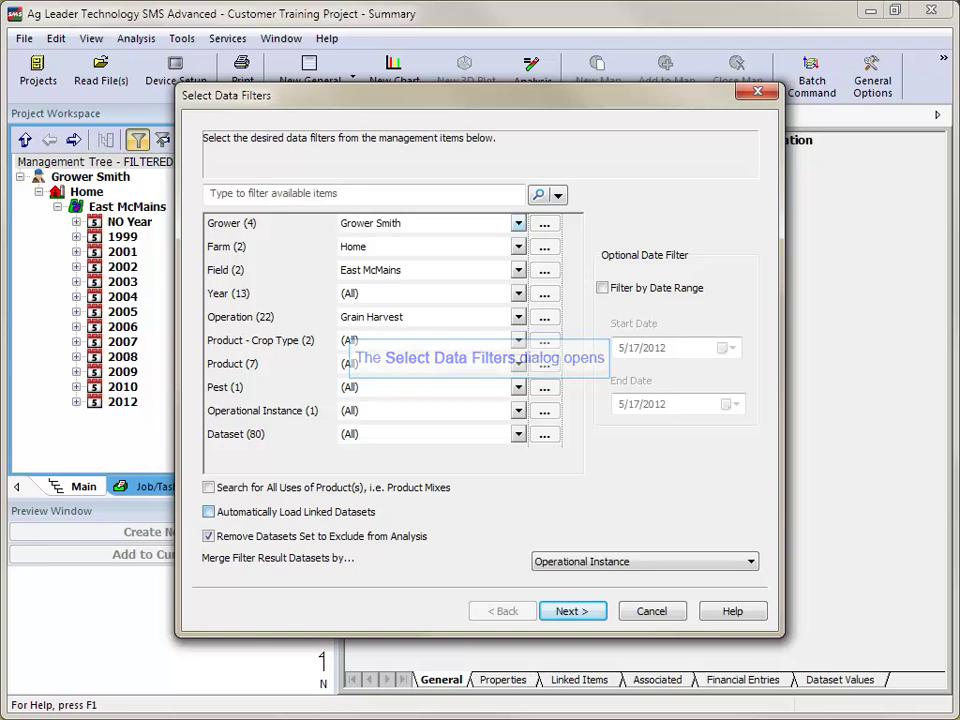
left_click(208, 511)
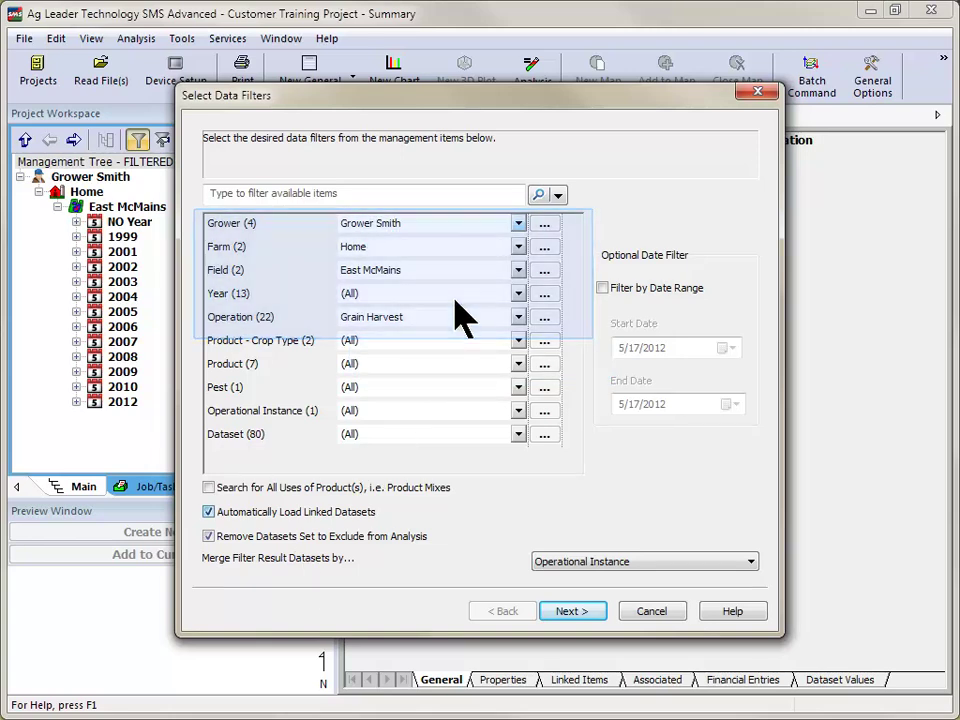
- Process the analysis on the matched East McMains datasets to map normalized Estimated Volume
left_click(576, 612)
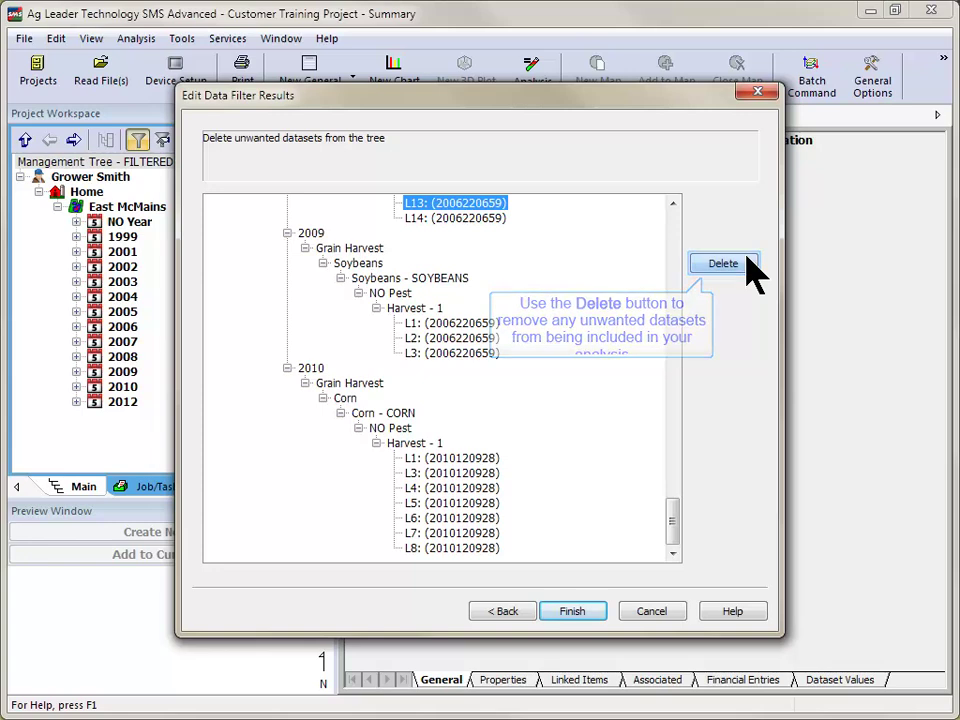
left_click(585, 612)
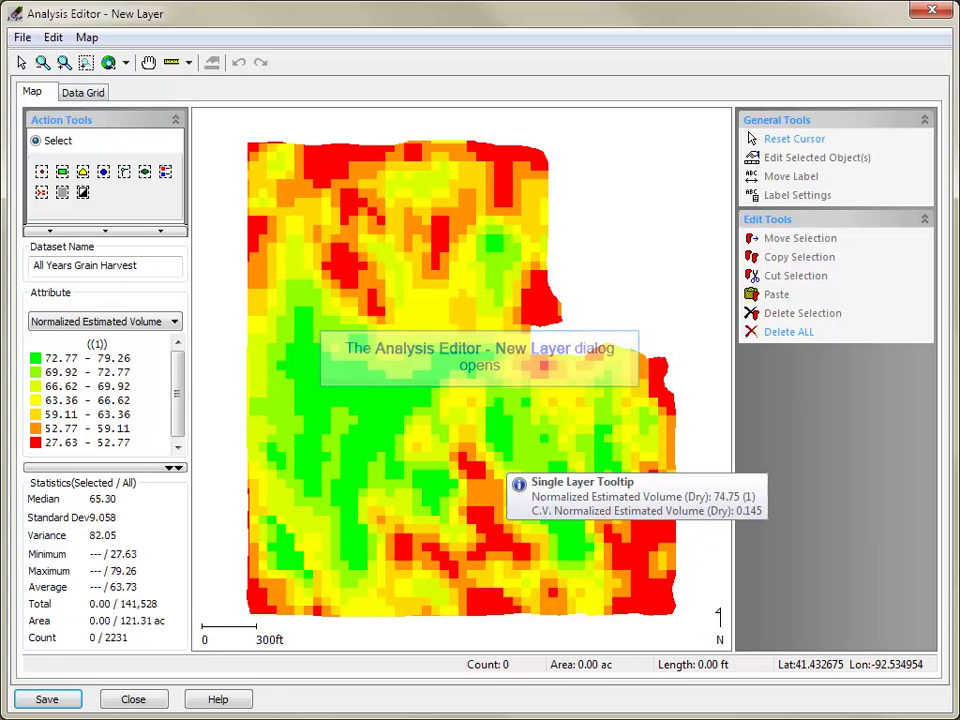
- Keep Normalized Estimated Volume mapped and save it as East McMains 2012 Analysis Results
key("alt+Down")
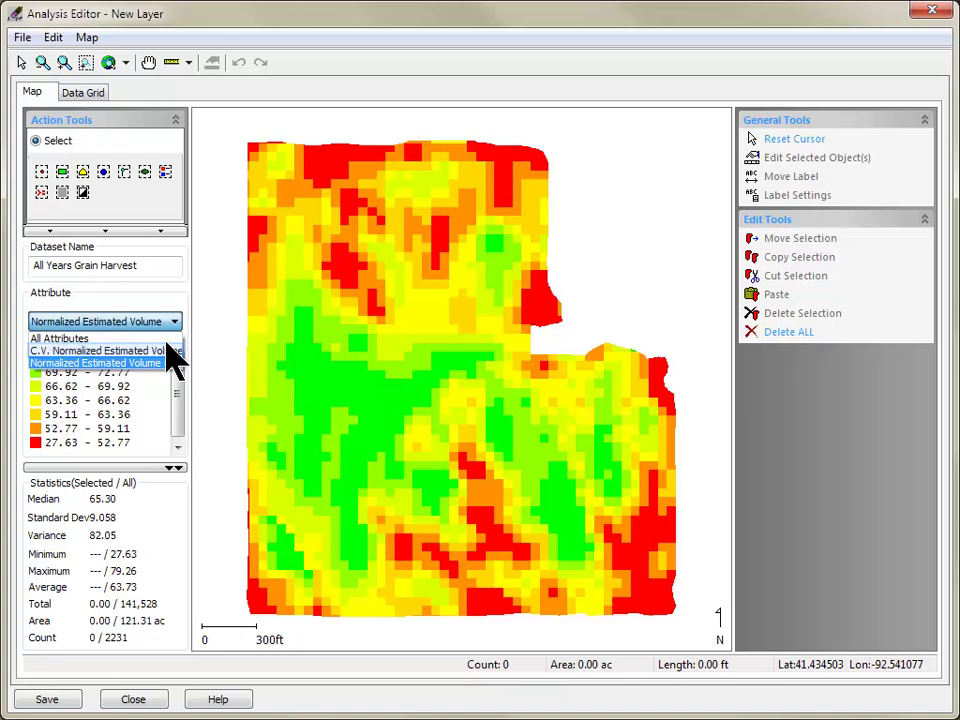
left_click(171, 359)
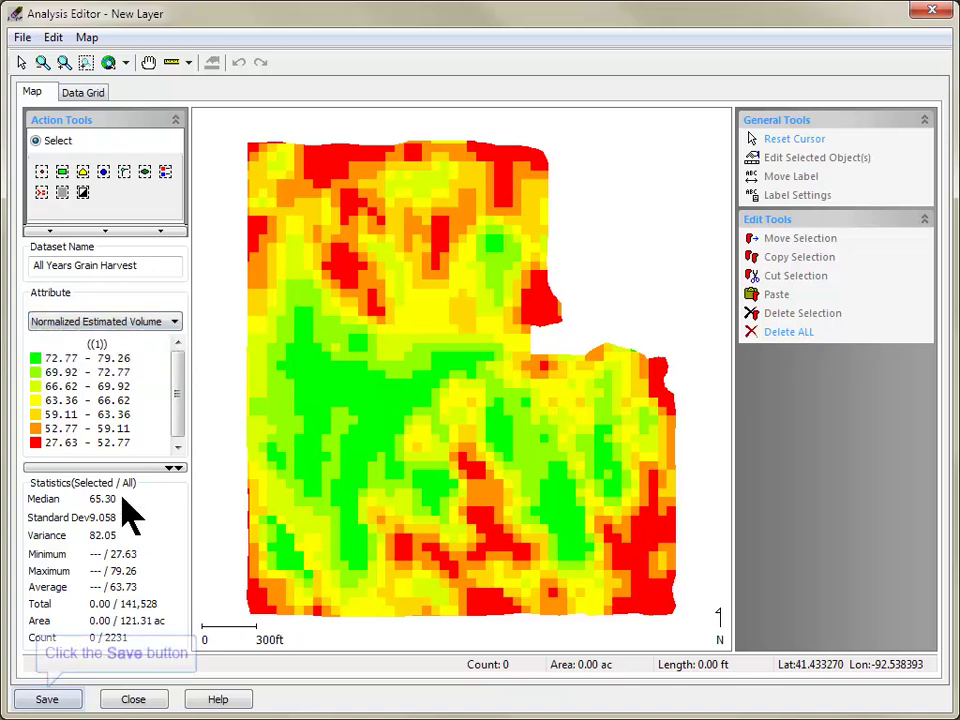
left_click(71, 692)
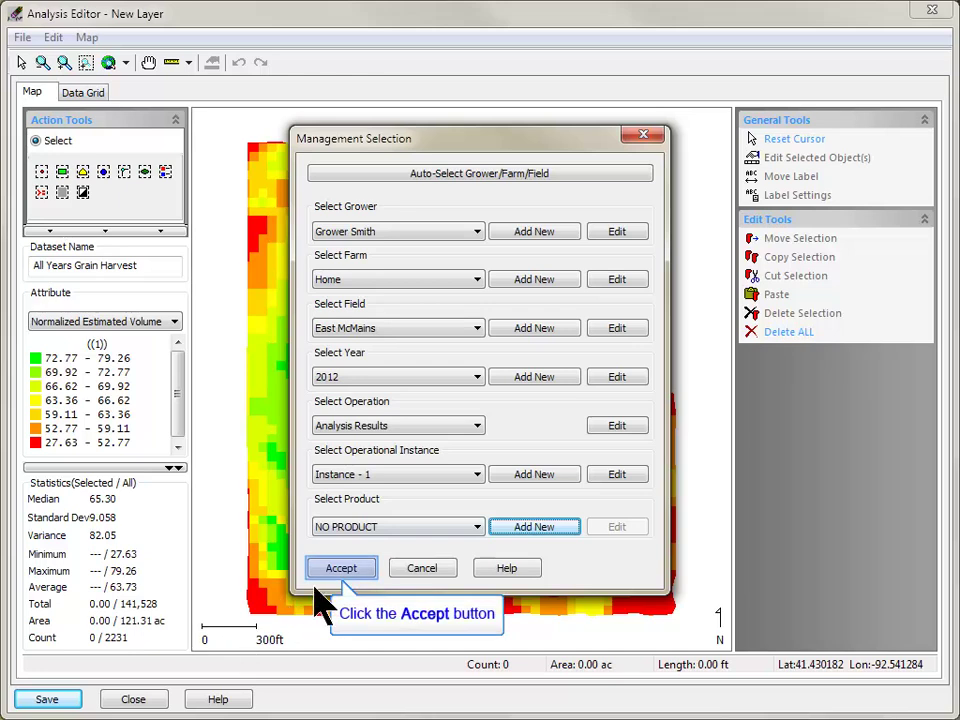
left_click(355, 572)
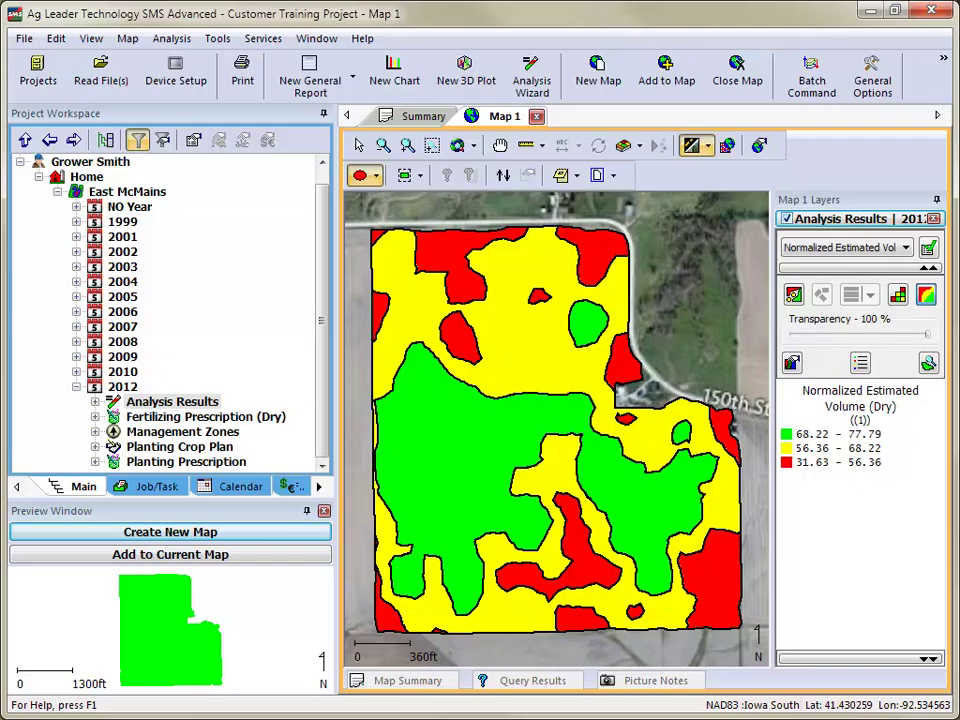